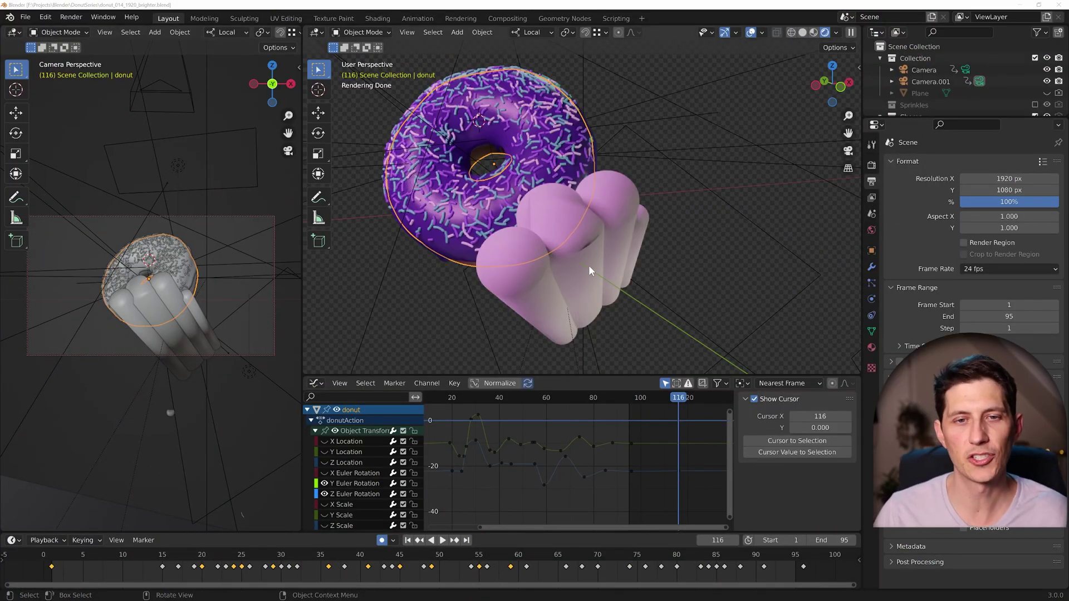
# Orbit the rendered donut from several angles, including from above, and jump to frame 30.
pyautogui.moveTo(638, 258); pyautogui.dragTo(593, 212, button='middle')
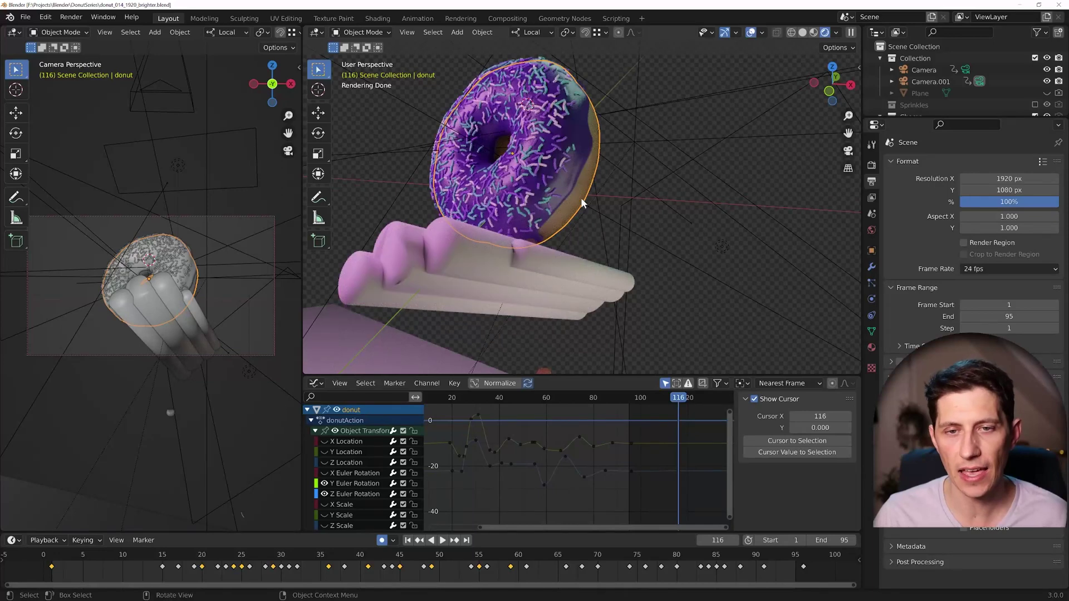
pyautogui.moveTo(607, 252); pyautogui.dragTo(599, 298, button='middle')
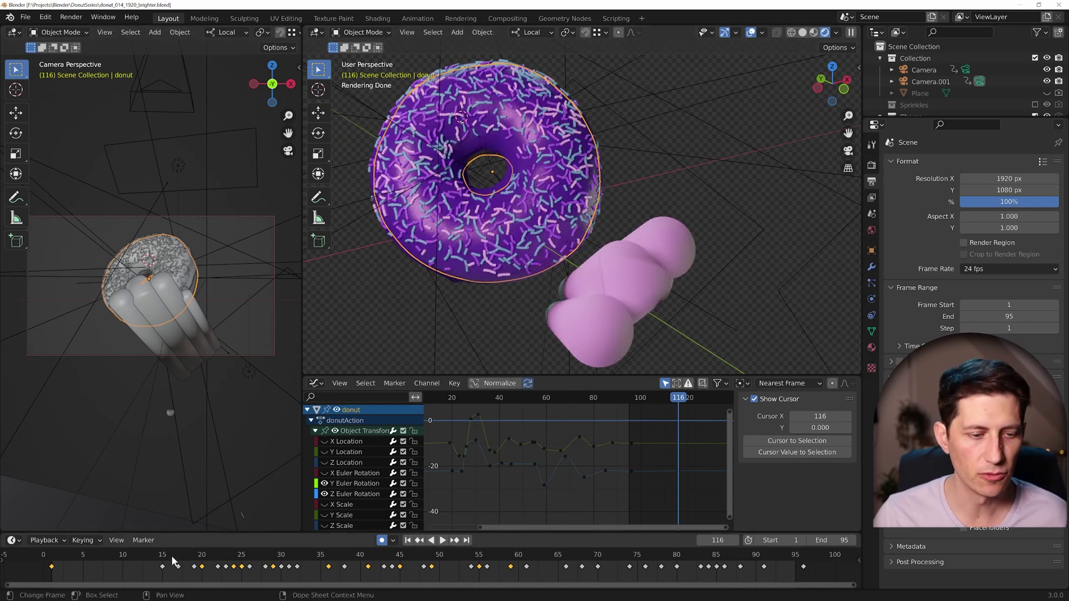
pyautogui.moveTo(179, 554); pyautogui.dragTo(282, 555)
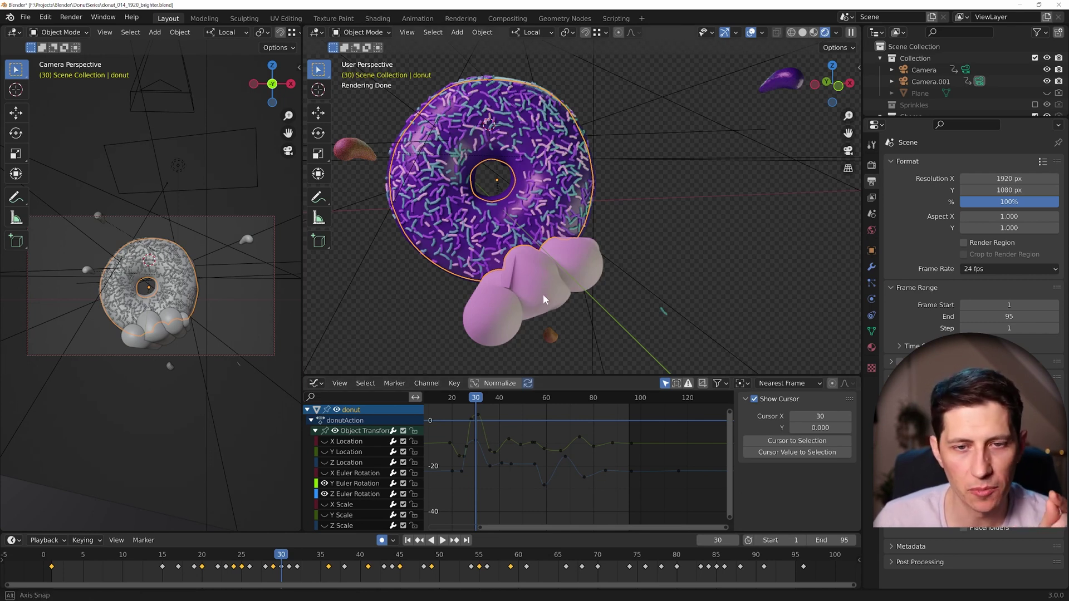
pyautogui.moveTo(543, 294); pyautogui.dragTo(563, 287, button='middle')
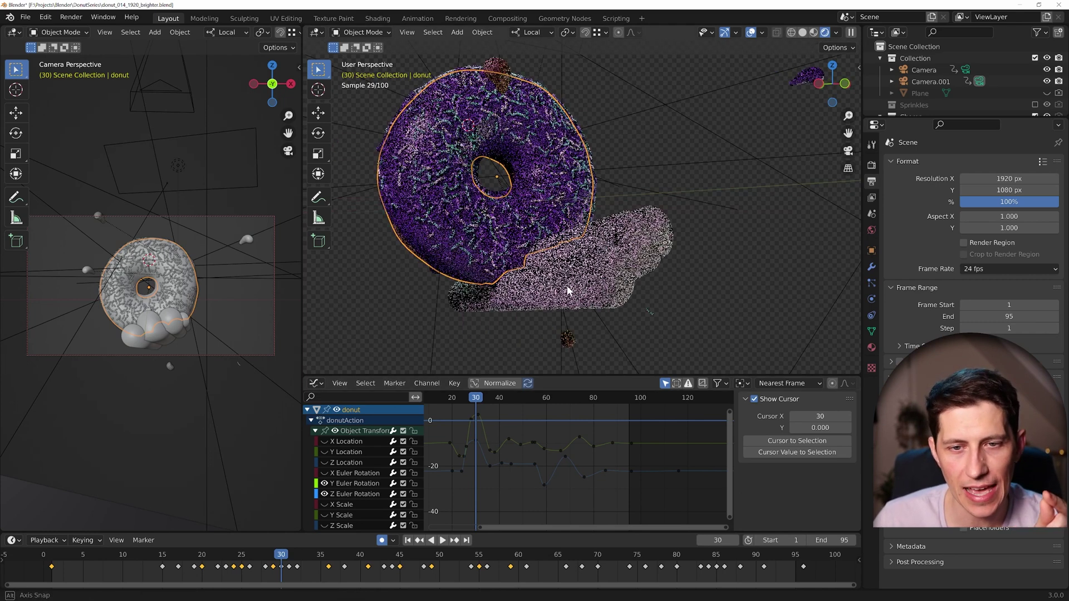
# Play the animation from frame 24 while orbiting the view, then open the render settings.
pyautogui.click(233, 563)
pyautogui.press('space')
pyautogui.moveTo(440, 343); pyautogui.dragTo(524, 287, button='middle')
pyautogui.press('space')
pyautogui.press('space')
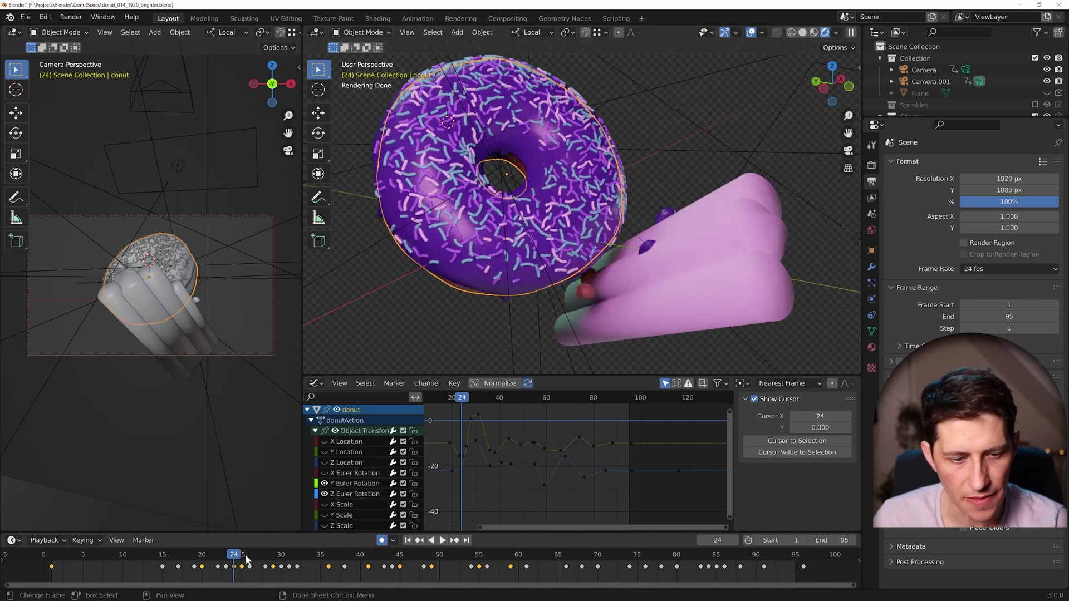
pyautogui.press('space')
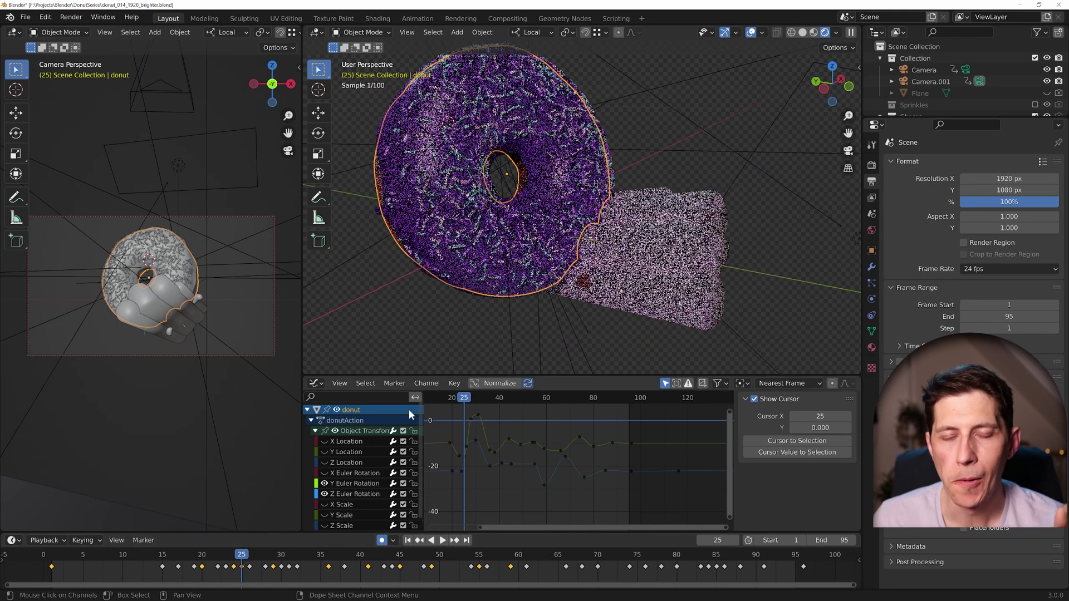
pyautogui.moveTo(620, 332); pyautogui.dragTo(640, 316, button='middle')
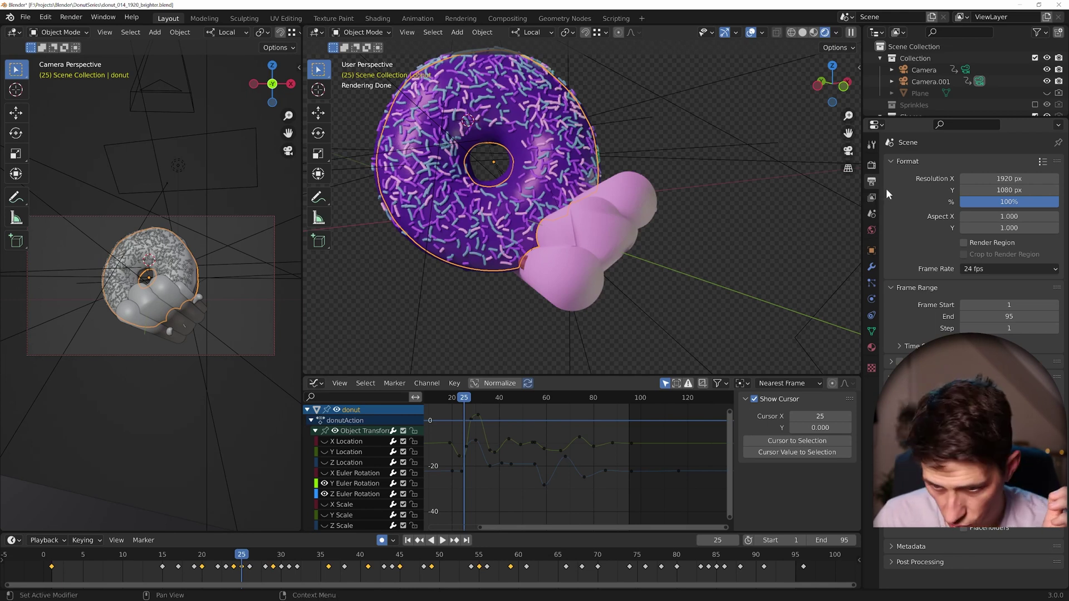
pyautogui.click(872, 166)
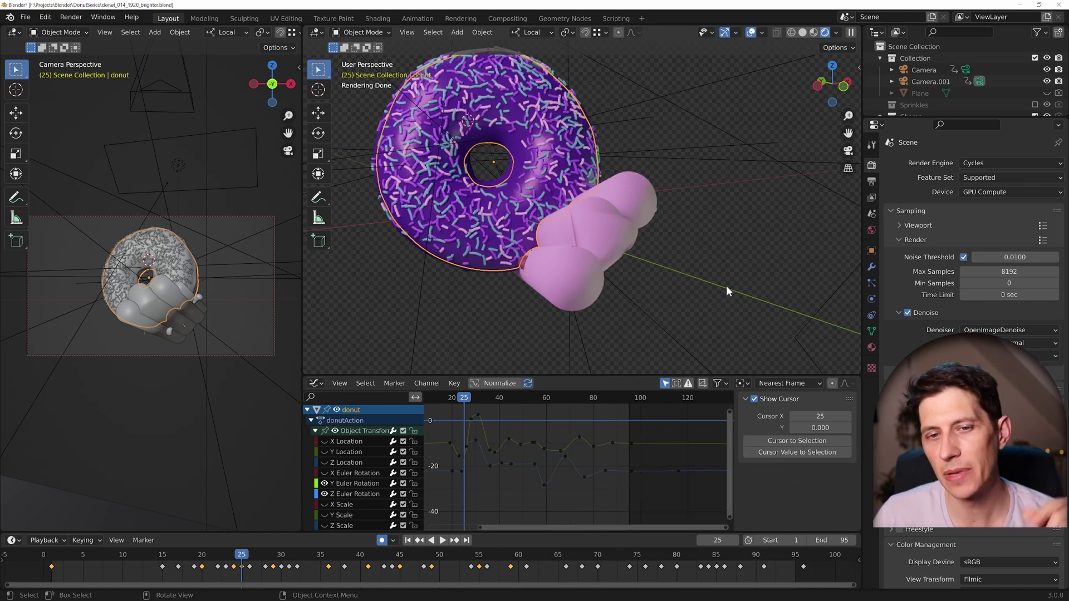
# Enable the View Layer's Vector pass and open Compositing with the Render Layers node in view.
pyautogui.click(872, 197)
pyautogui.click(964, 301)
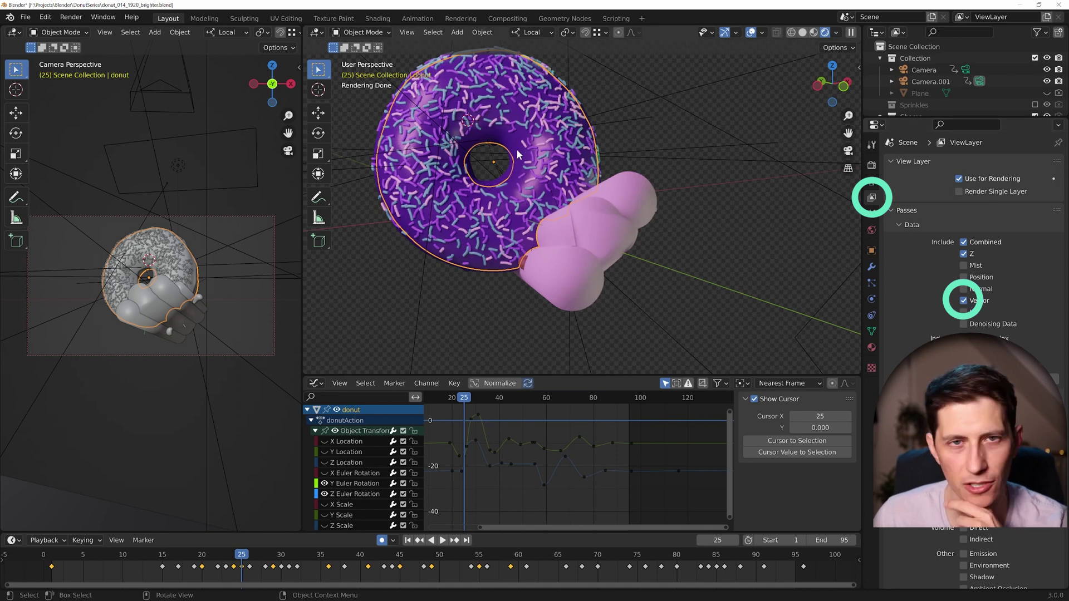
pyautogui.click(506, 17)
pyautogui.moveTo(91, 443); pyautogui.dragTo(233, 307, button='middle')
pyautogui.hscroll(6, 336, 352)
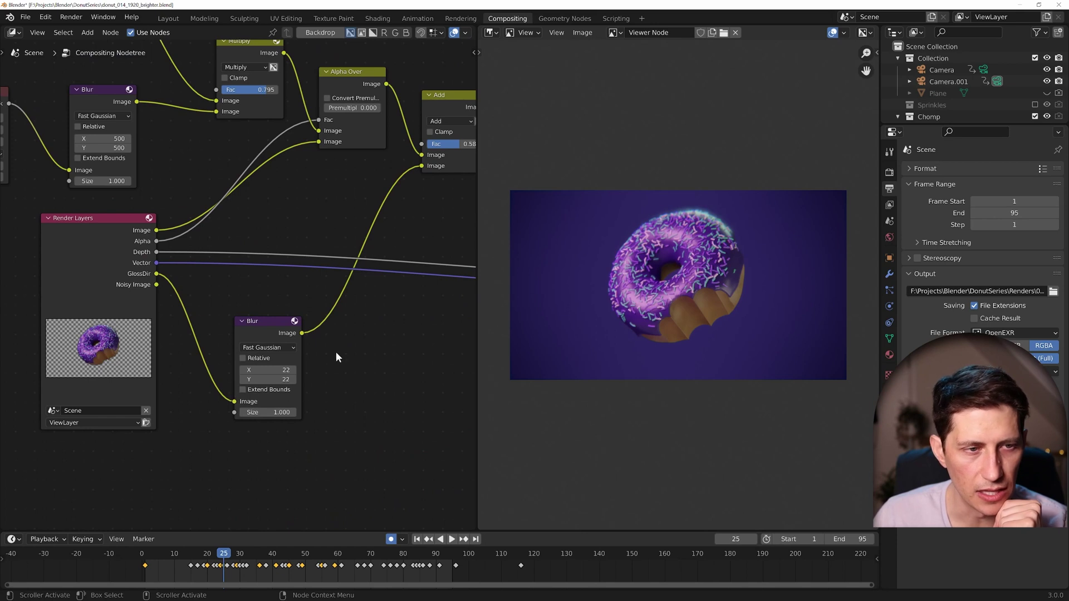
pyautogui.click(141, 258)
pyautogui.hscroll(12, 278, 345)
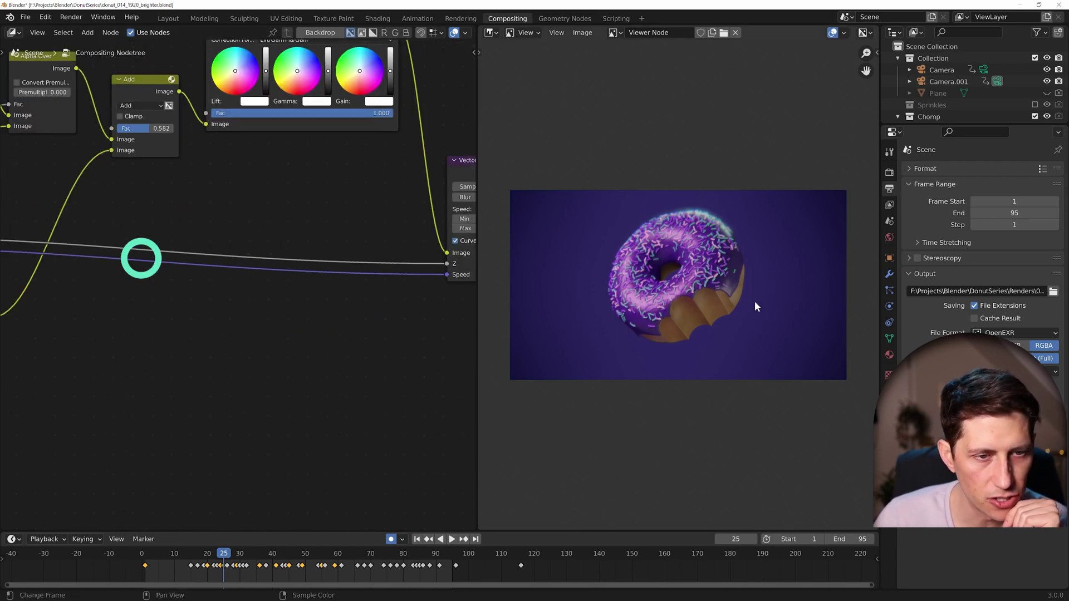
pyautogui.hscroll(5, 301, 272)
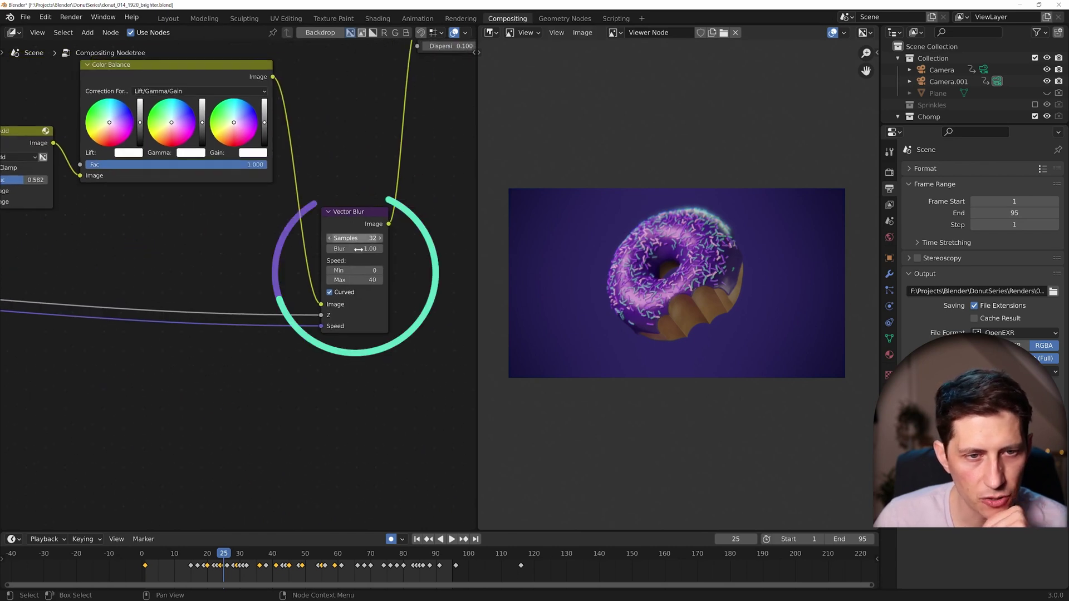
pyautogui.moveTo(429, 313); pyautogui.dragTo(399, 351, button='middle')
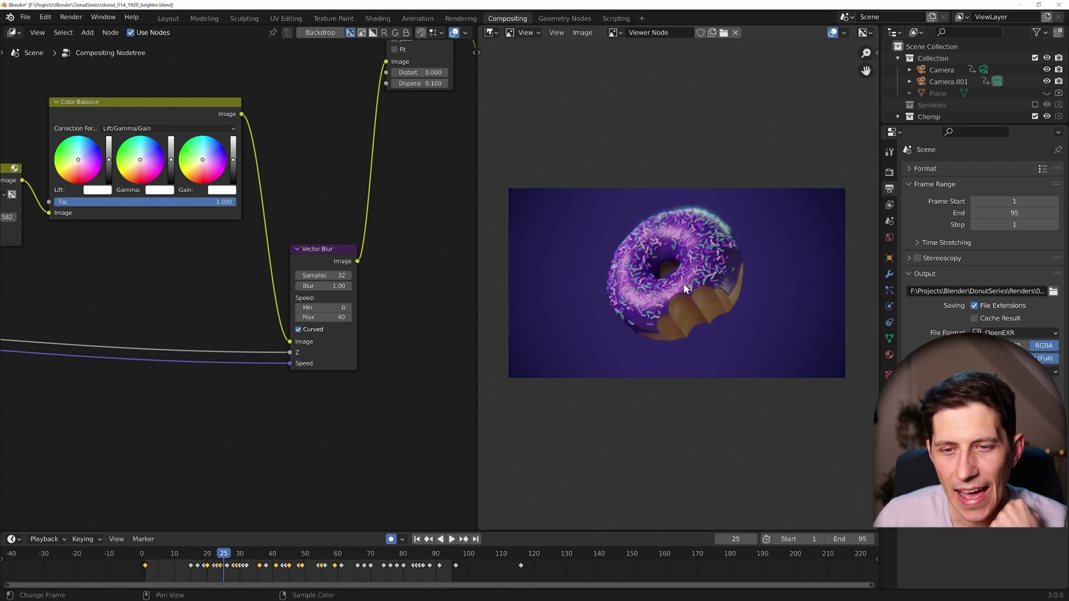
pyautogui.scroll(4, 710, 277)
pyautogui.scroll(2, 711, 277)
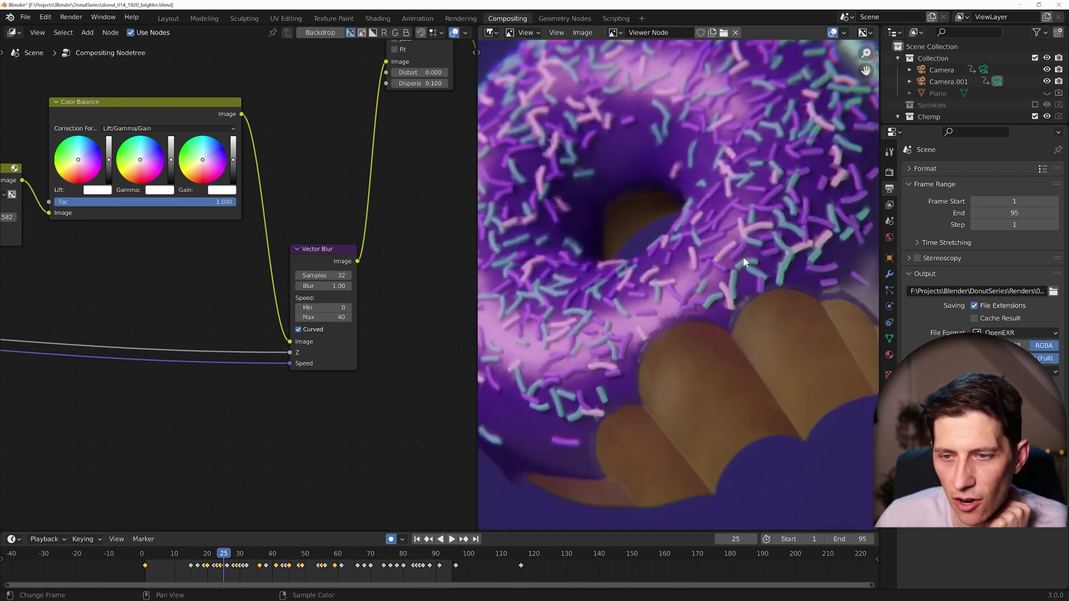
pyautogui.scroll(2, 743, 256)
pyautogui.scroll(-3, 722, 236)
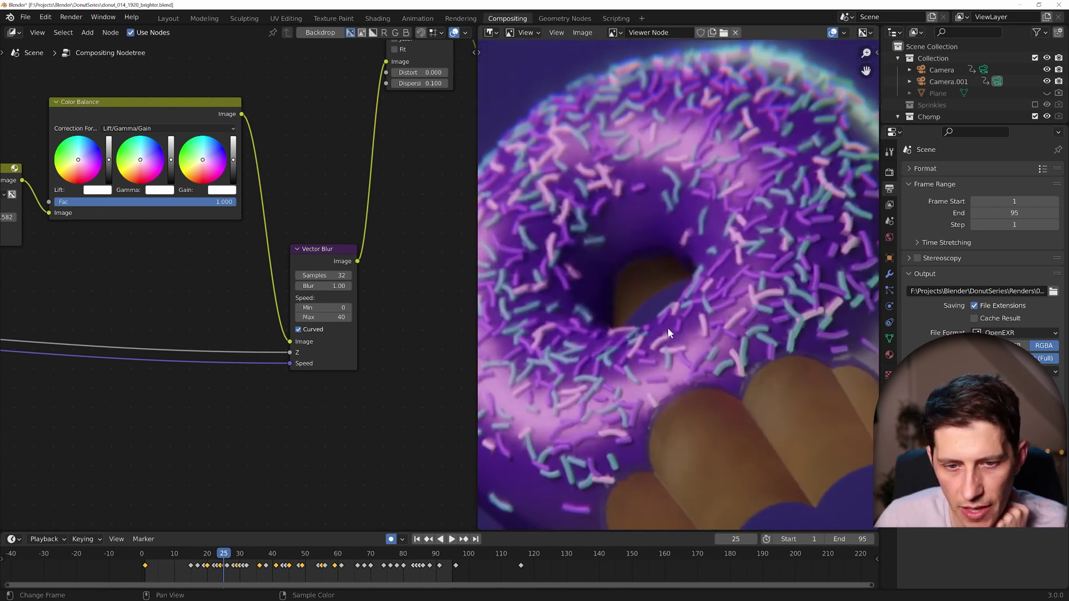
pyautogui.moveTo(292, 165); pyautogui.dragTo(259, 288, button='middle')
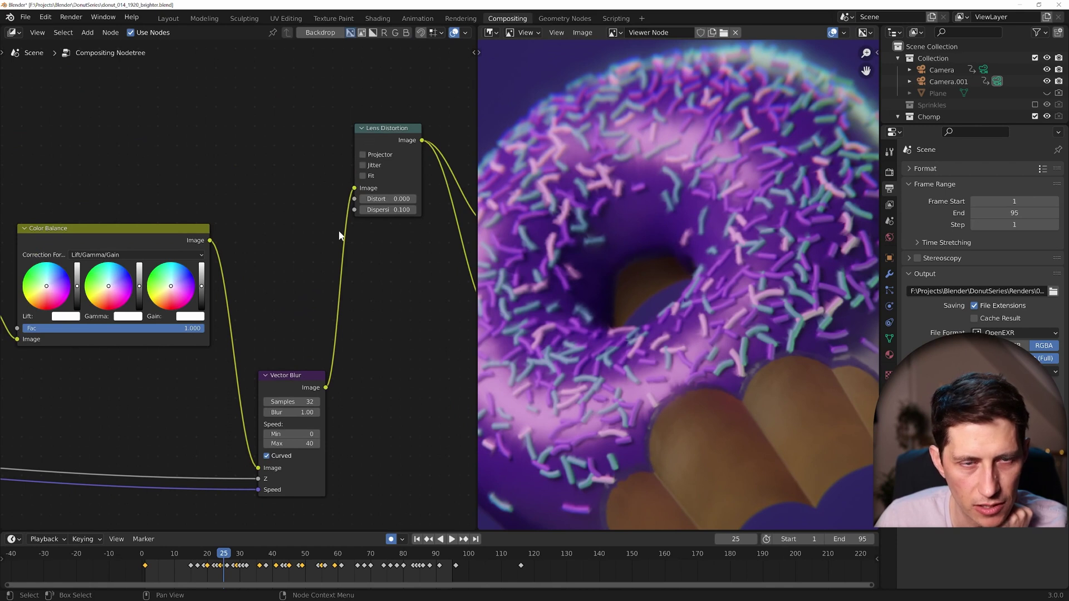
pyautogui.click(363, 155)
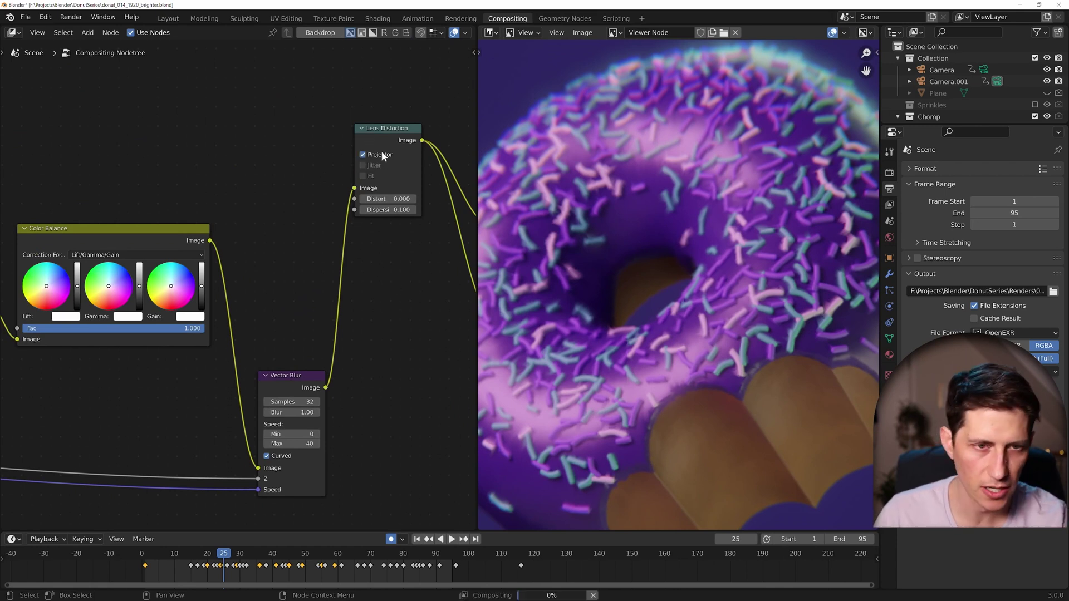
# Undo the projector change, mute Lens Distortion, and pan the preview toward the donut hole and bitten edge.
pyautogui.hotkey('ctrl', 'z')
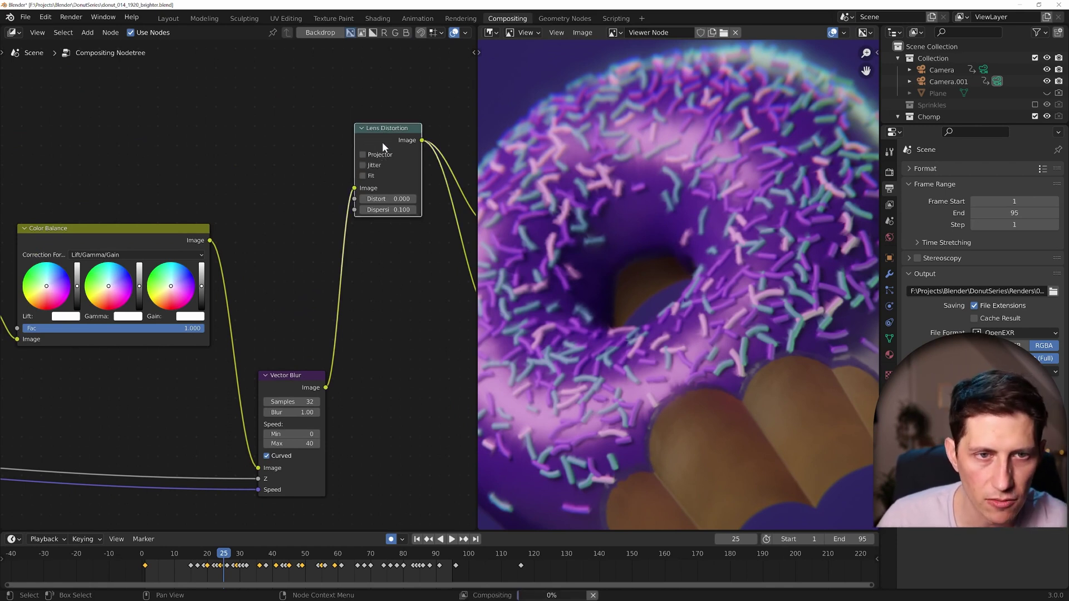
pyautogui.press('m')
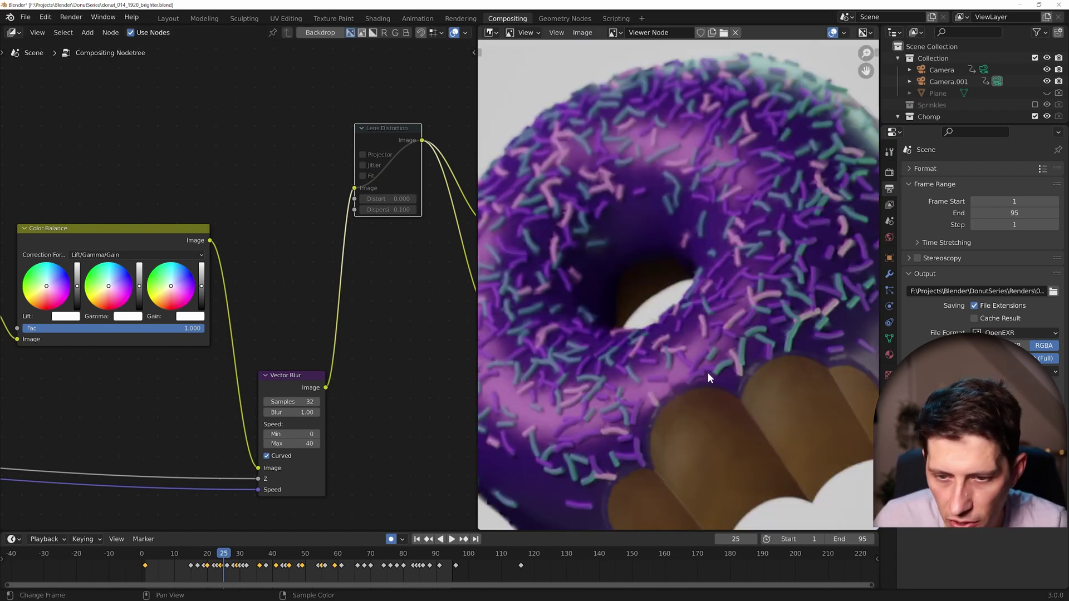
pyautogui.scroll(5, 727, 240)
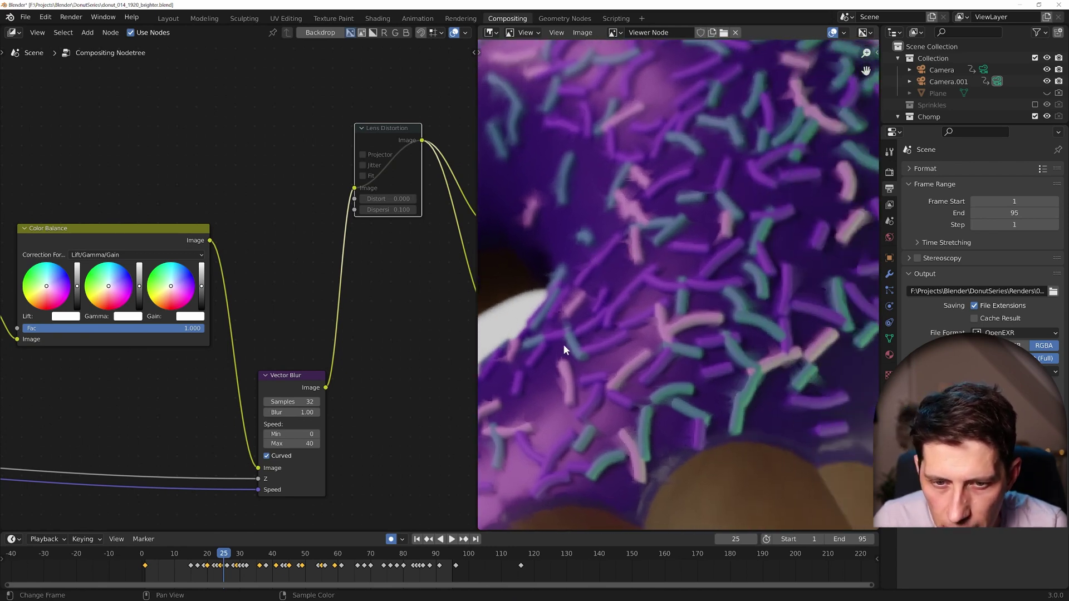
pyautogui.scroll(-2, 565, 348)
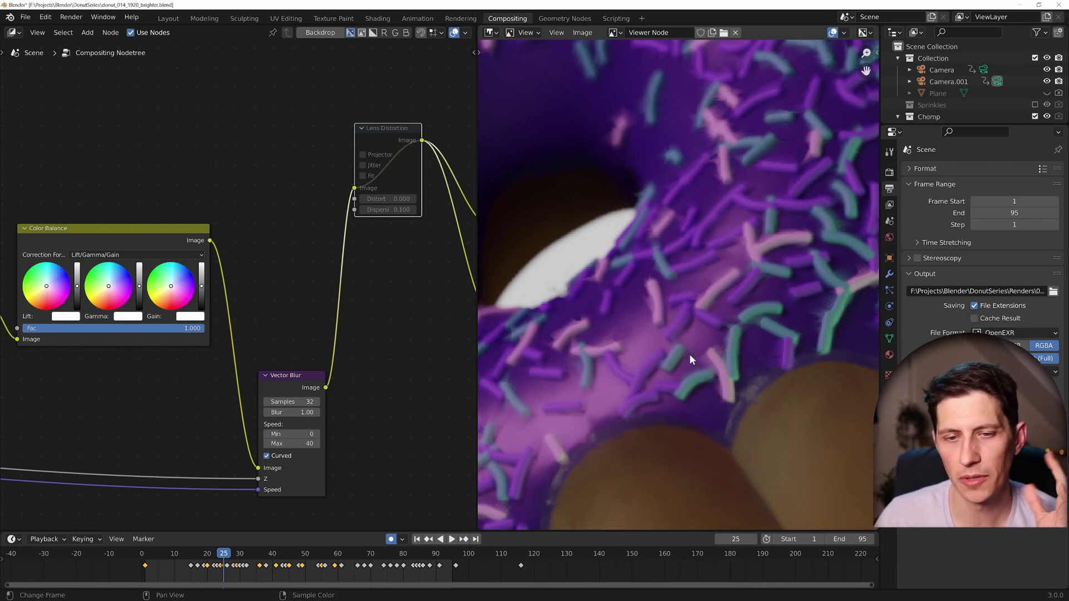
pyautogui.moveTo(632, 355); pyautogui.dragTo(741, 232, button='middle')
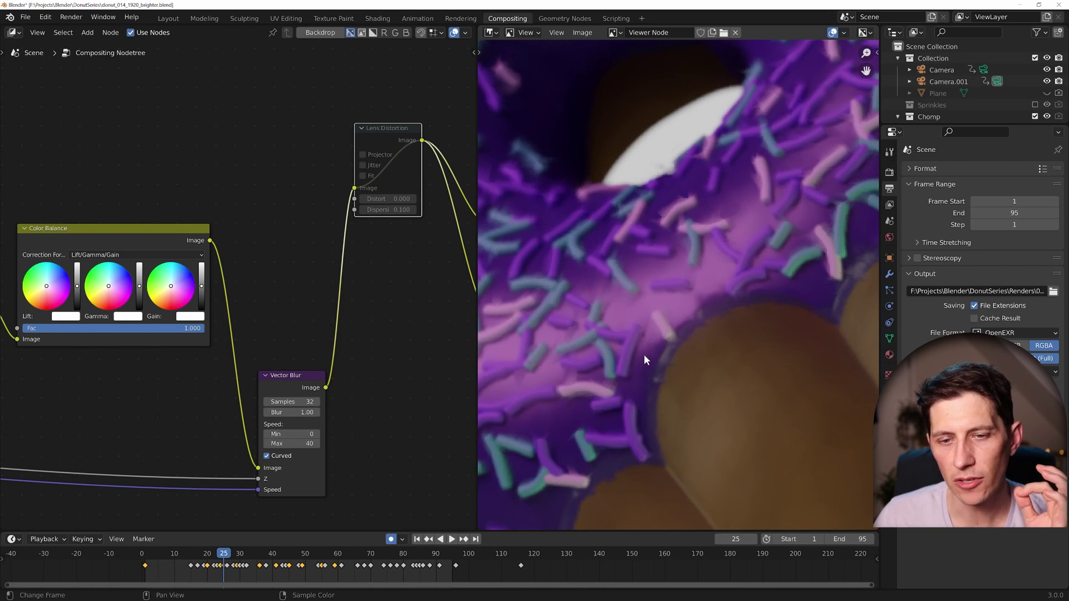
pyautogui.moveTo(644, 354); pyautogui.dragTo(734, 303, button='middle')
pyautogui.moveTo(671, 353); pyautogui.dragTo(717, 415, button='middle')
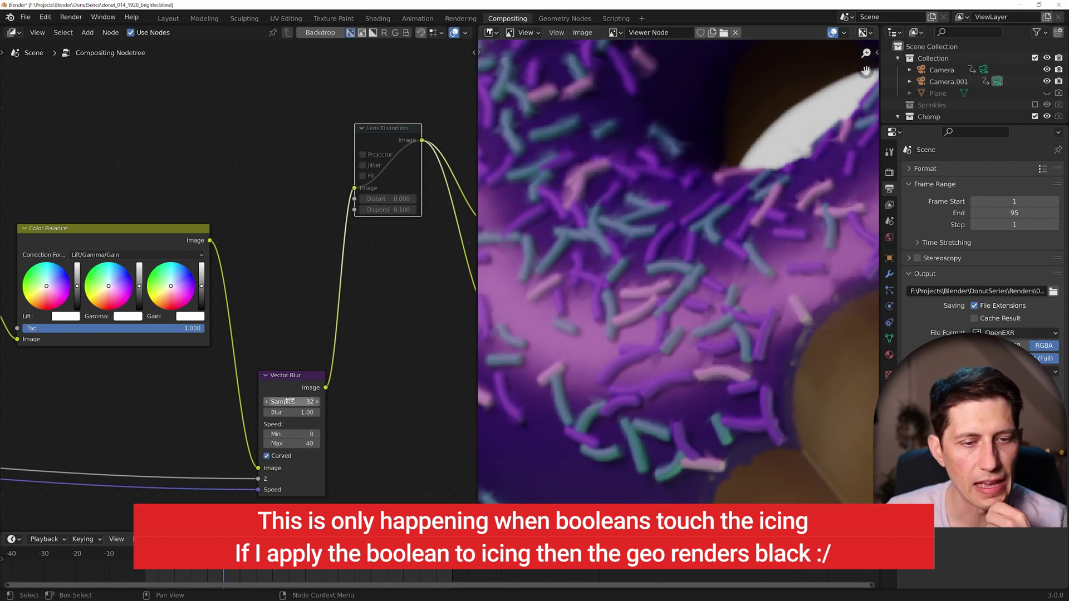
# Nudge the Vector Blur node up, recentre the preview on the donut, and unmute Lens Distortion.
pyautogui.moveTo(300, 383); pyautogui.dragTo(308, 324)
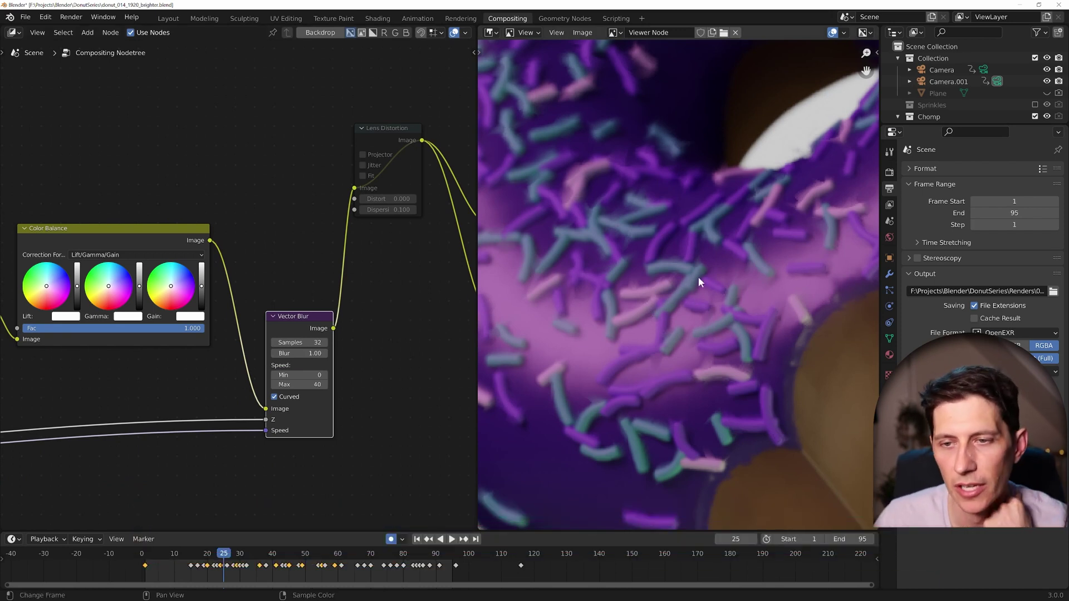
pyautogui.scroll(-6, 636, 293)
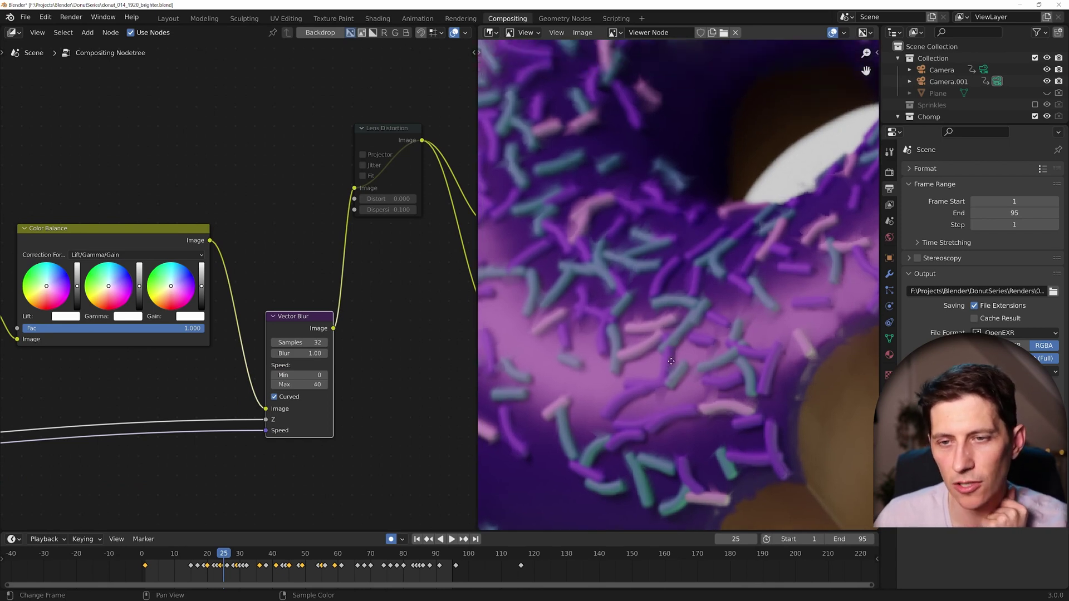
pyautogui.scroll(2, 710, 316)
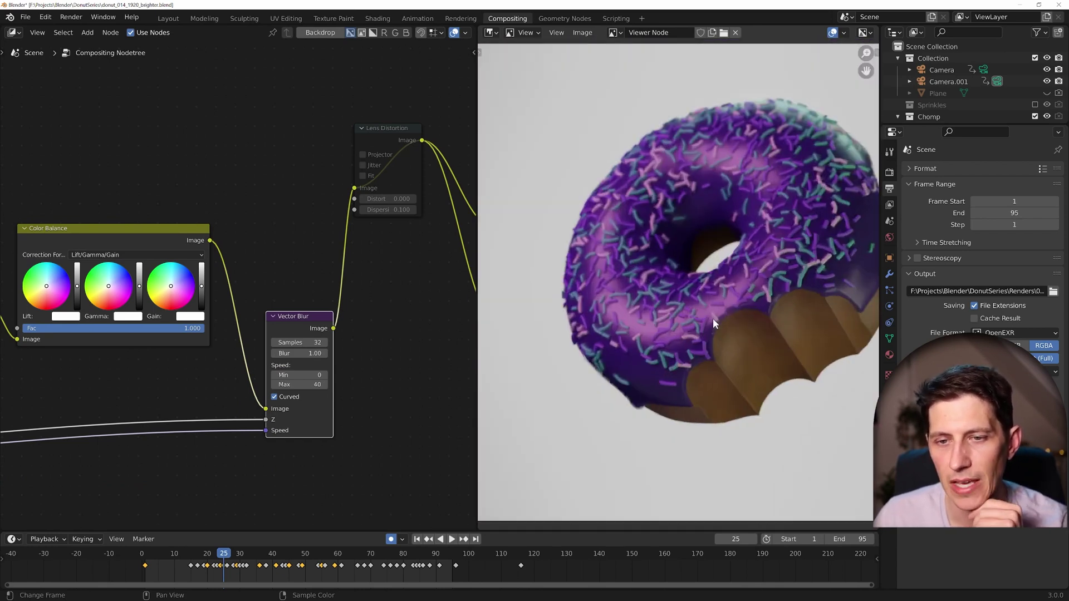
pyautogui.moveTo(760, 340); pyautogui.dragTo(706, 351, button='middle')
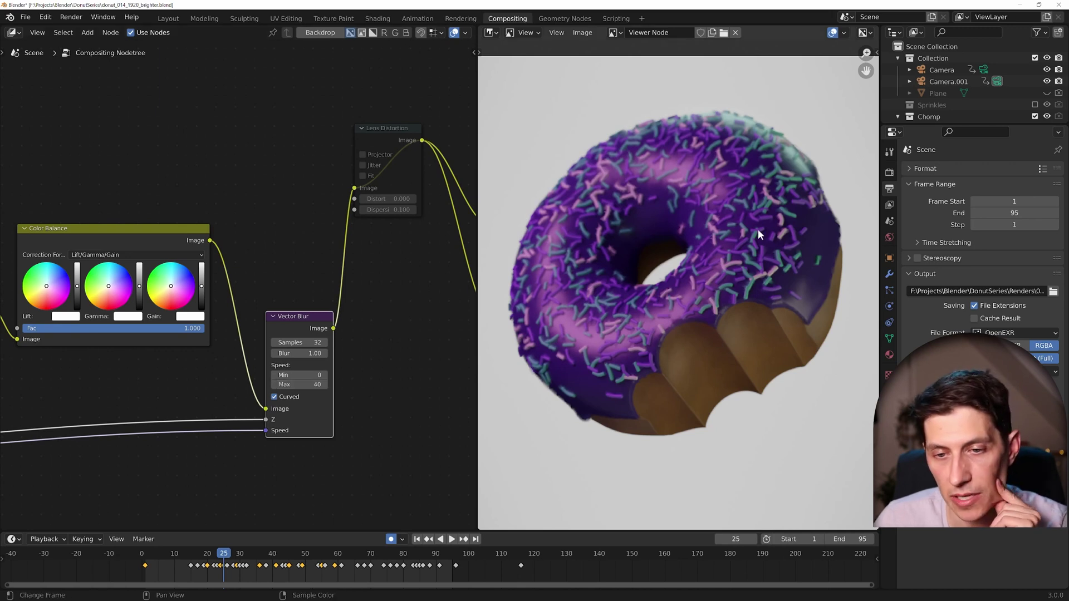
pyautogui.click(388, 132)
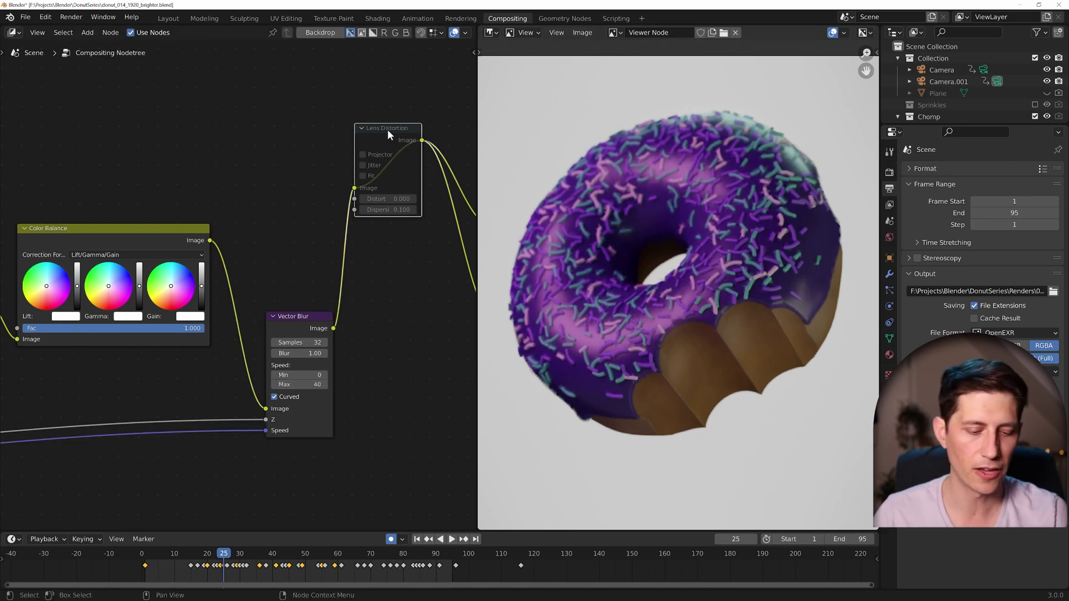
pyautogui.press('m')
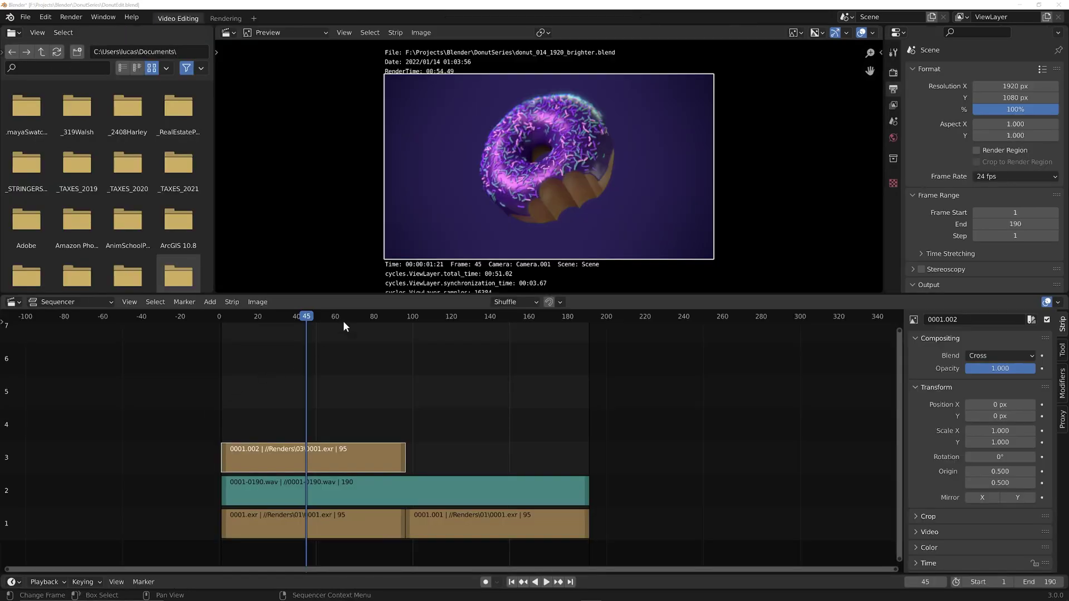
# Scrub the edit around frames 40 to 52 to inspect the motion blur on the zoomed bite.
pyautogui.moveTo(310, 319); pyautogui.dragTo(296, 320)
pyautogui.scroll(5, 547, 191)
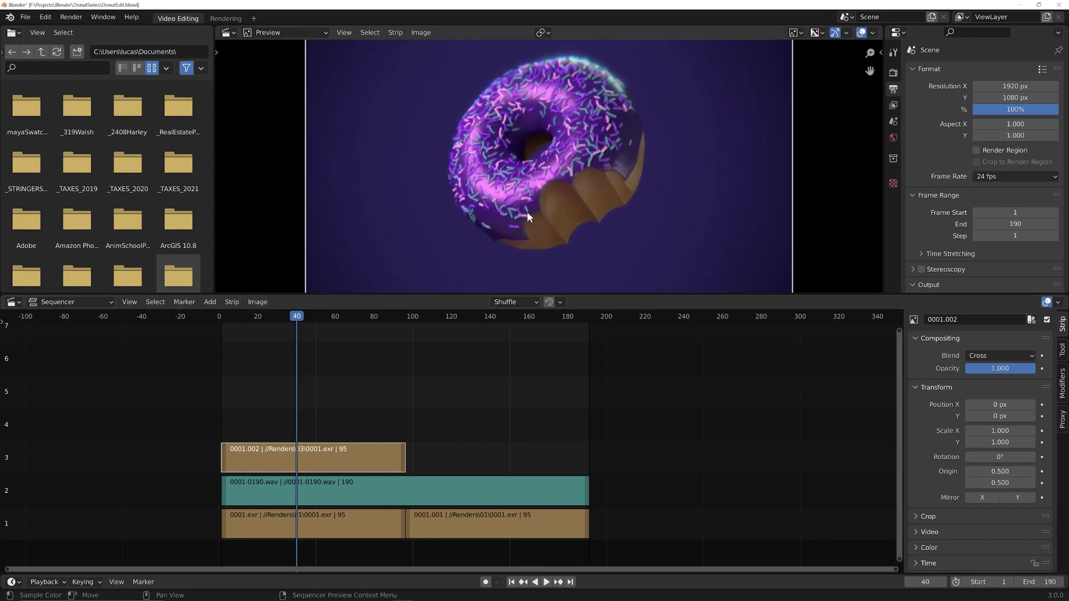
pyautogui.moveTo(530, 236); pyautogui.dragTo(545, 176, button='middle')
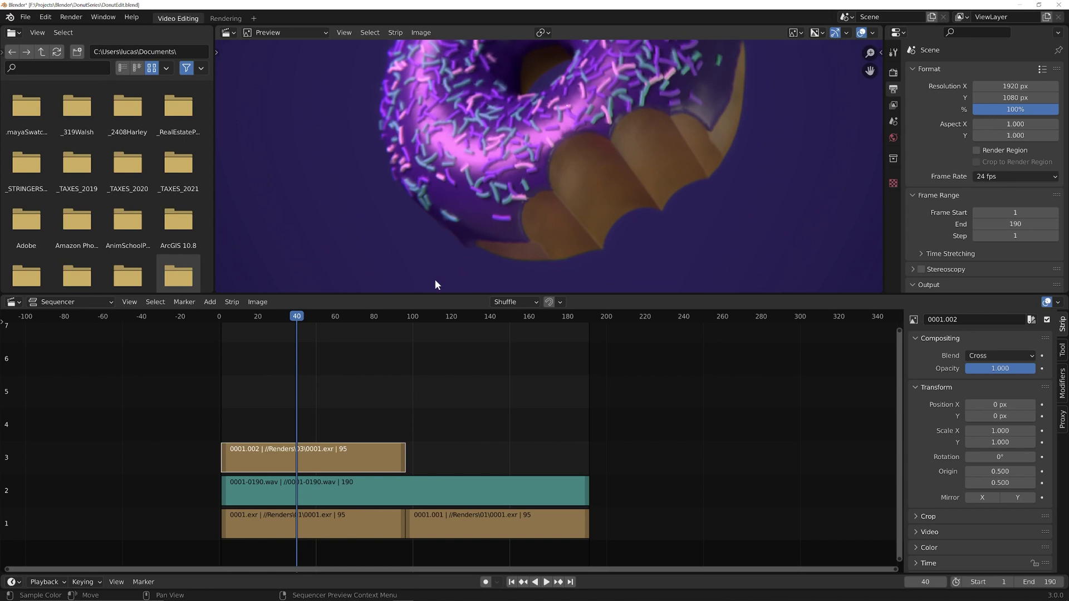
pyautogui.moveTo(296, 320)
pyautogui.mouseDown()
pyautogui.moveTo(287, 320)
pyautogui.moveTo(306, 322)
pyautogui.mouseUp()
pyautogui.moveTo(310, 322); pyautogui.dragTo(281, 323)
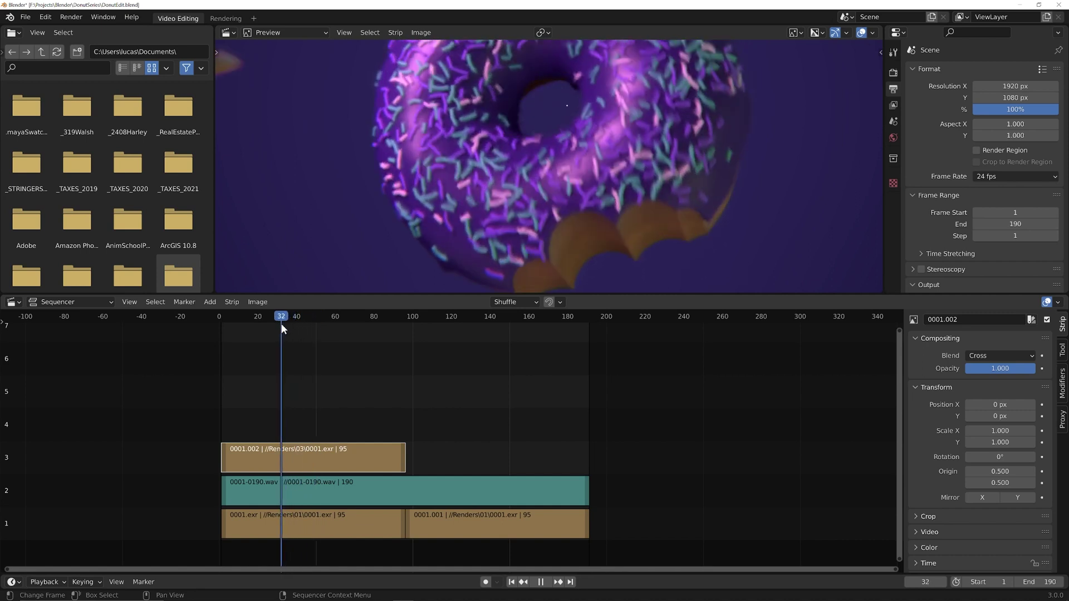
# Play and stop the edit, then replay it from around frame 35.
pyautogui.press('space')
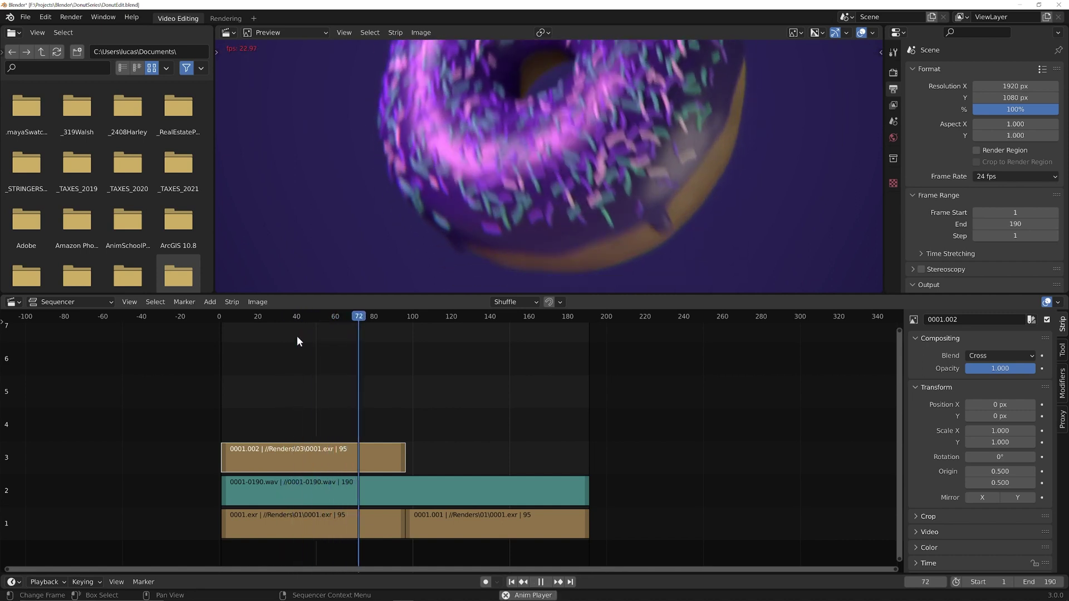
pyautogui.press('space')
pyautogui.moveTo(305, 318)
pyautogui.mouseDown()
pyautogui.moveTo(291, 323)
pyautogui.moveTo(301, 319)
pyautogui.mouseUp()
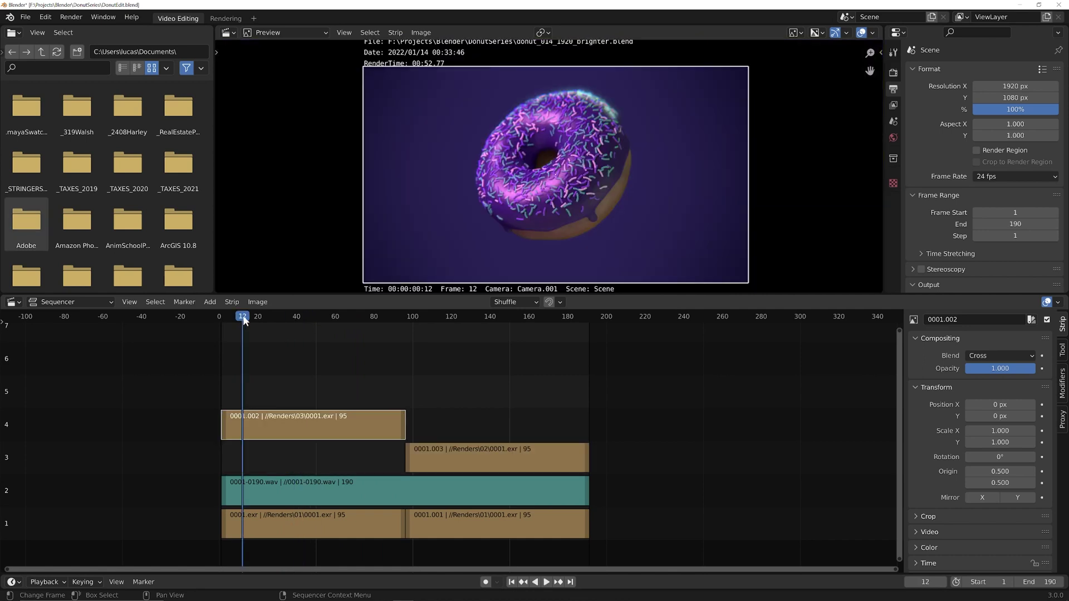
pyautogui.press('space')
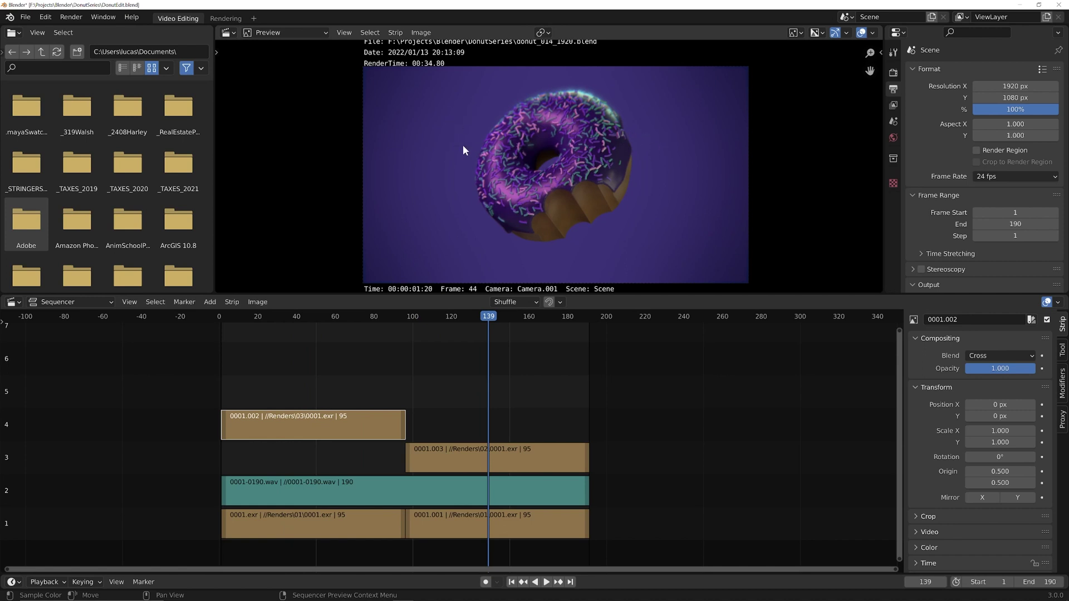
pyautogui.moveTo(443, 316); pyautogui.dragTo(313, 301)
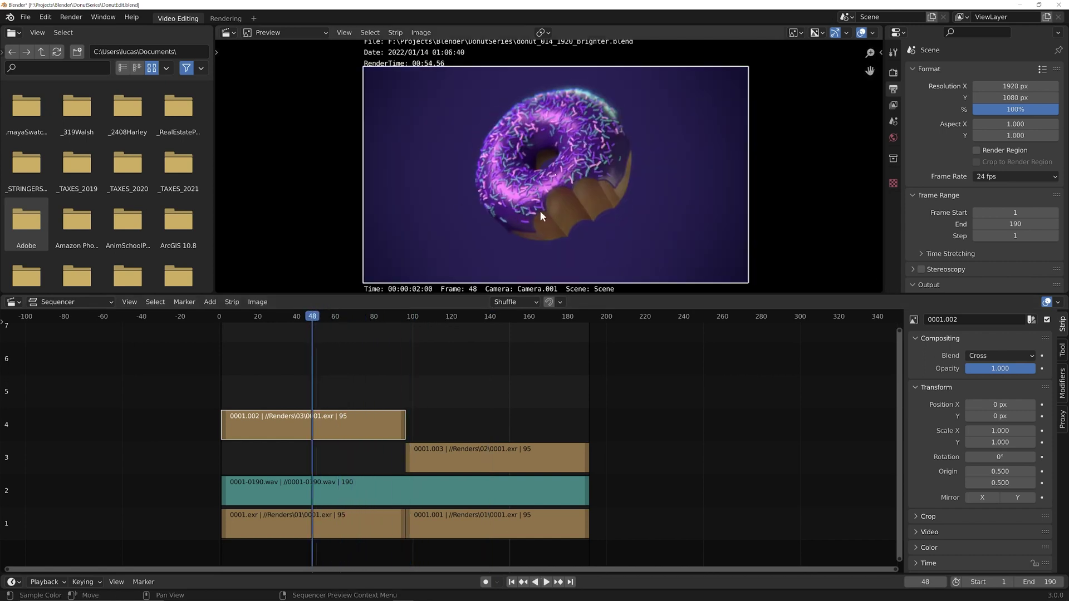
pyautogui.moveTo(407, 309); pyautogui.dragTo(380, 309)
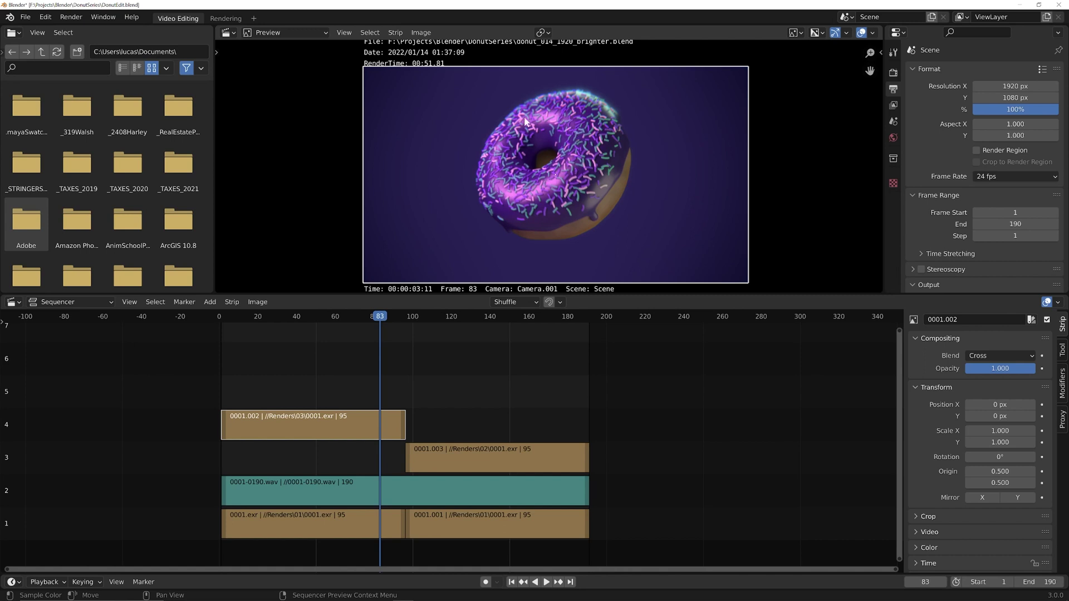
pyautogui.moveTo(376, 317); pyautogui.dragTo(398, 299)
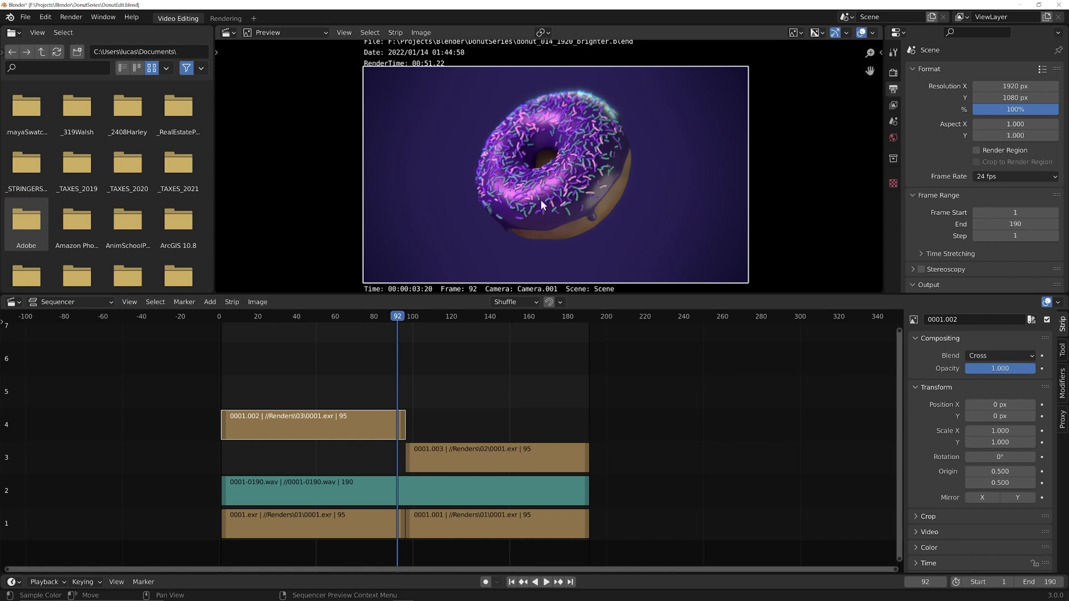
pyautogui.moveTo(401, 317); pyautogui.dragTo(396, 293)
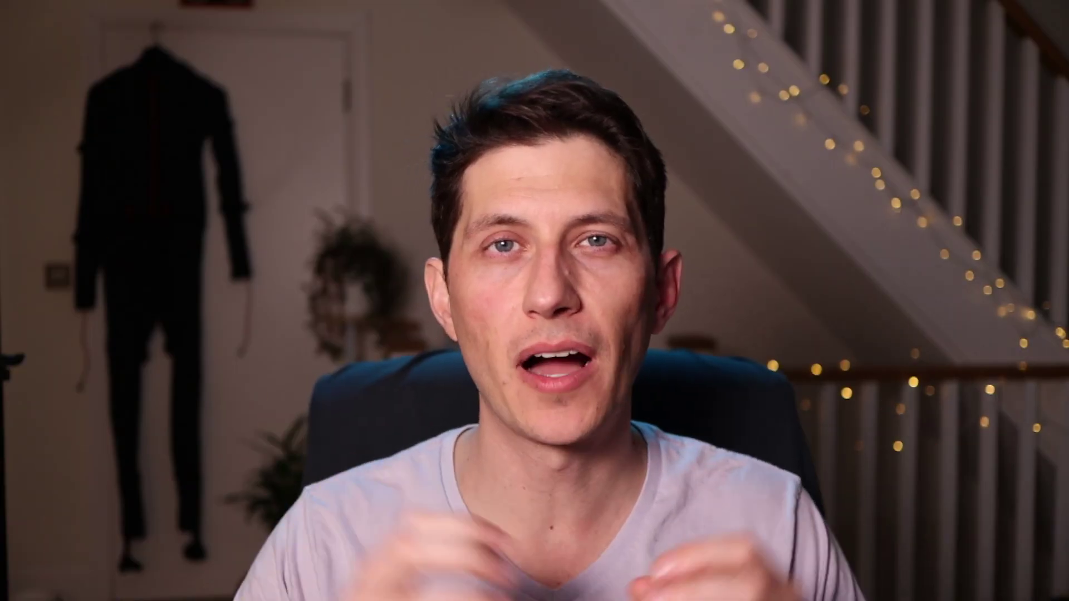